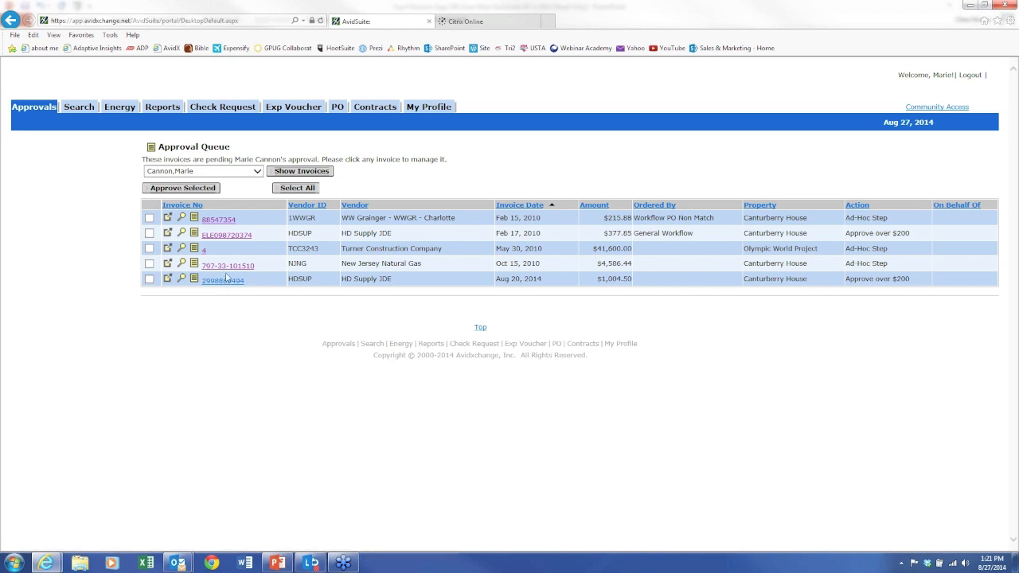
Open the HD Supply JDE invoice dated Aug 20, 2014 from the approval queue and review its scanned image.
{"action": "left_click", "coordinate": [227, 283]}
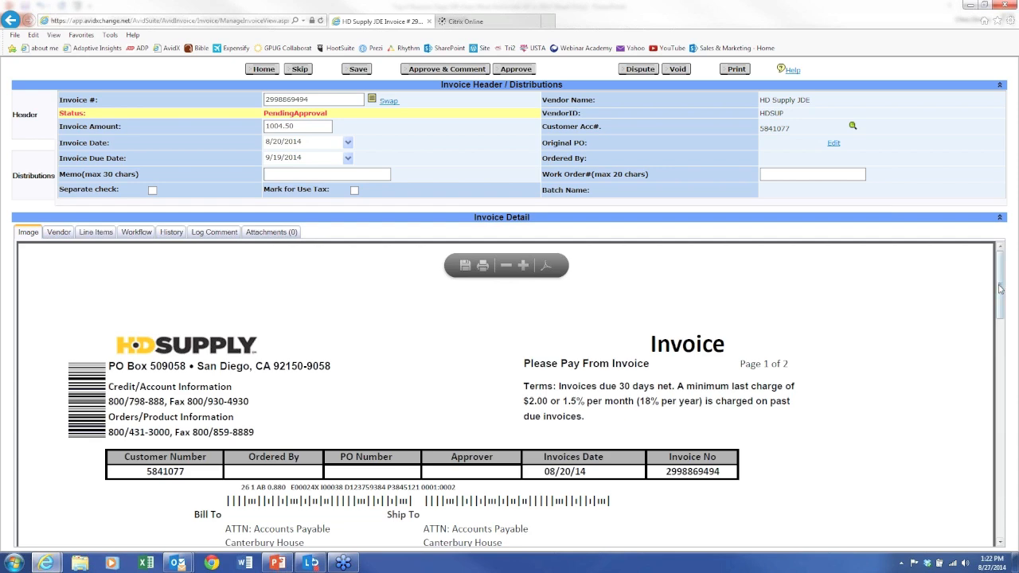
{"action": "scroll", "coordinate": [1001, 290], "scroll_direction": "down", "scroll_amount": 1}
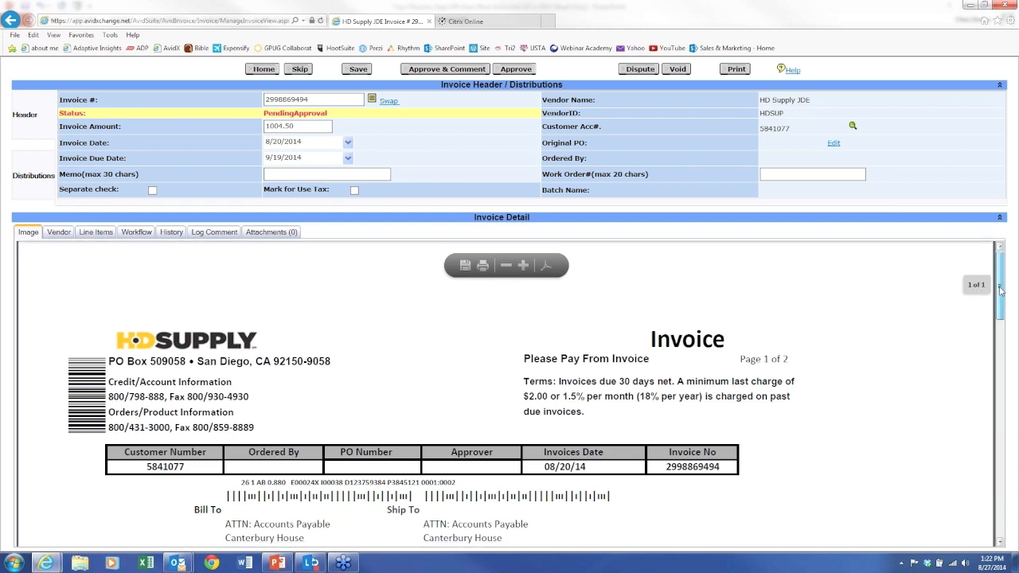
{"action": "scroll", "coordinate": [1000, 289], "scroll_direction": "down", "scroll_amount": 3}
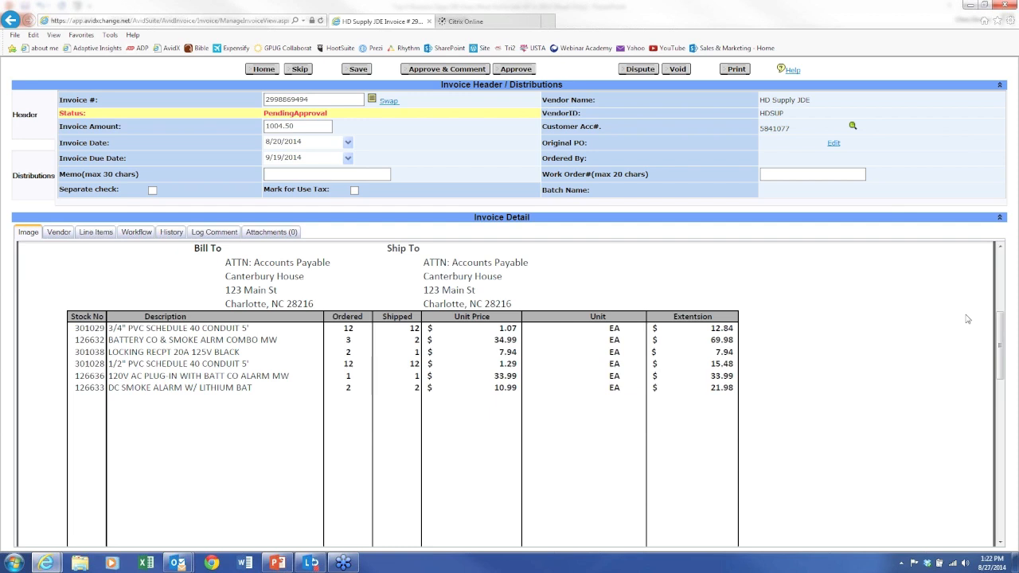
{"action": "left_click_drag", "start_coordinate": [1002, 330], "coordinate": [1000, 251]}
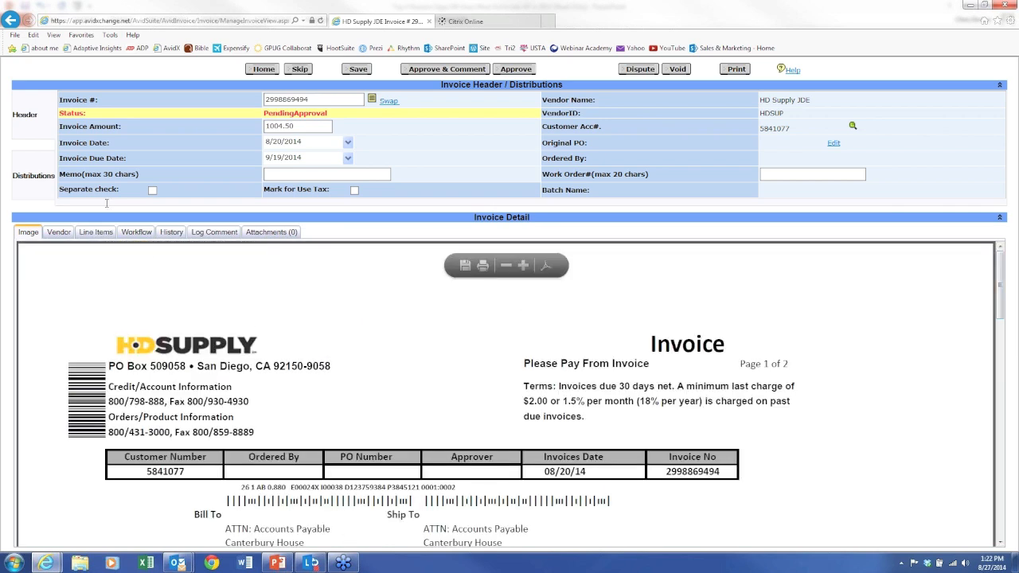
Change the accounting code of the invoice's distribution line to 73360 (Supplies Plumbing) and save the invoice.
{"action": "left_click", "coordinate": [33, 176]}
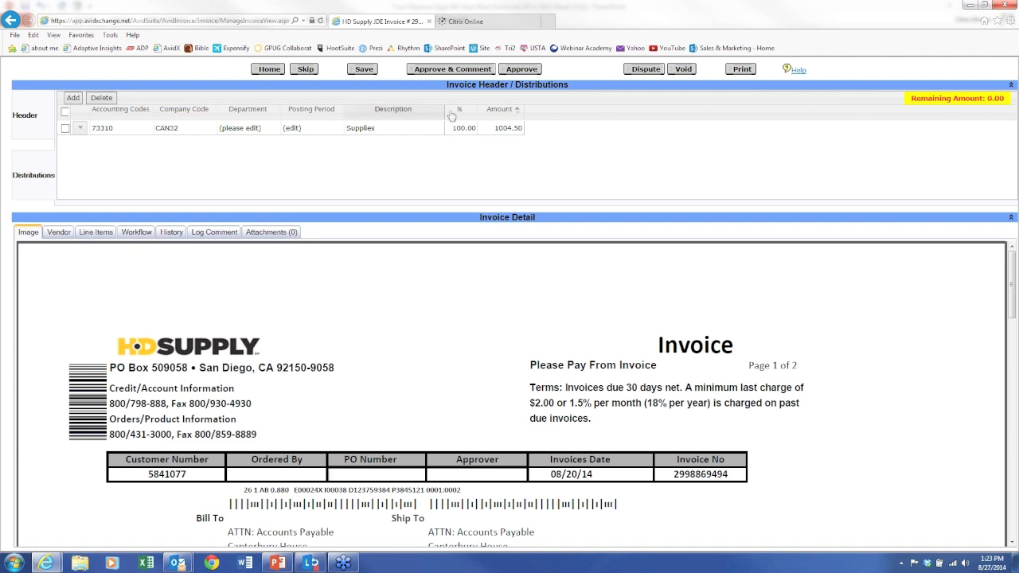
{"action": "left_click", "coordinate": [120, 129]}
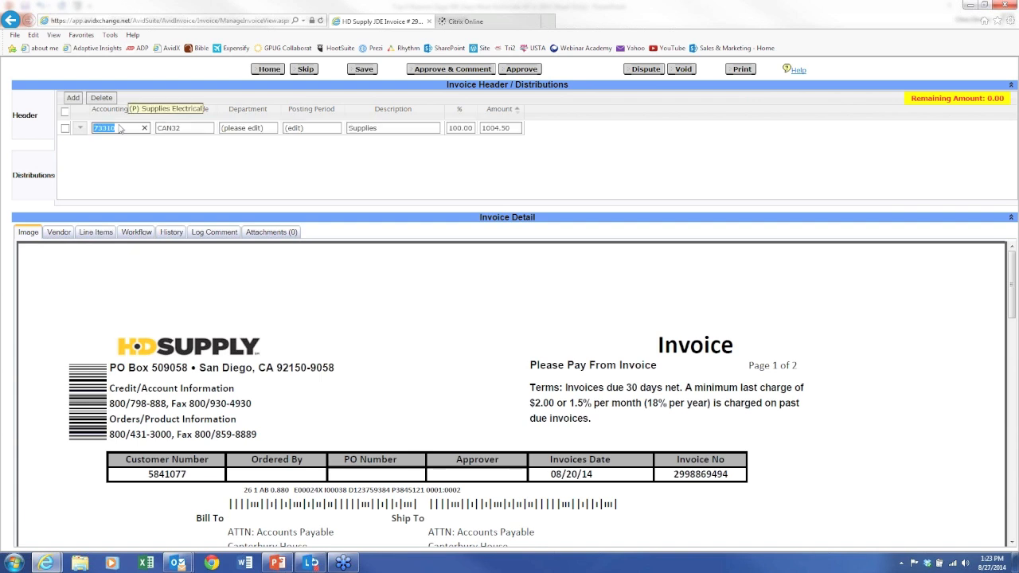
{"action": "key", "text": "BackSpace"}
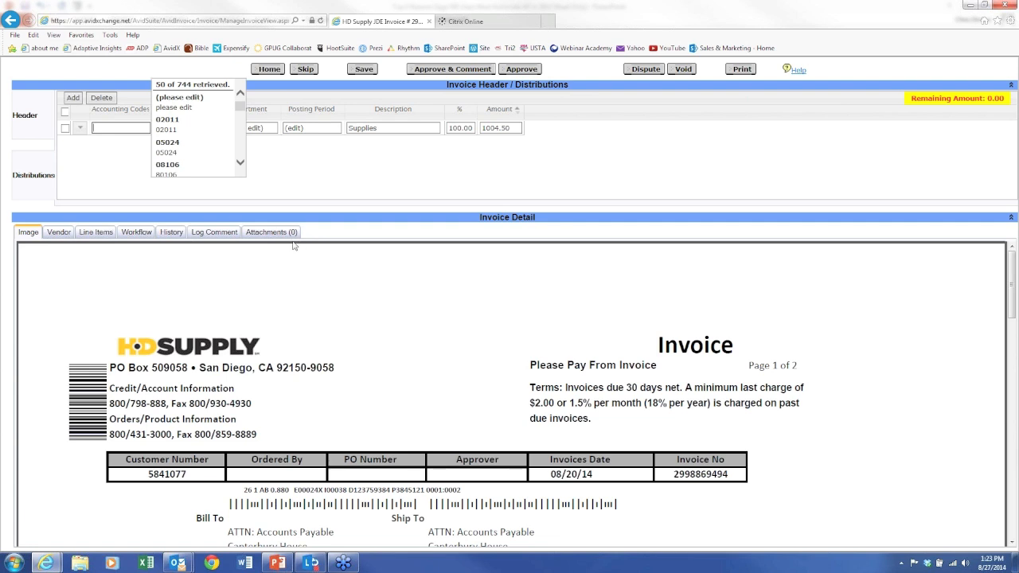
{"action": "type", "text": "plumb"}
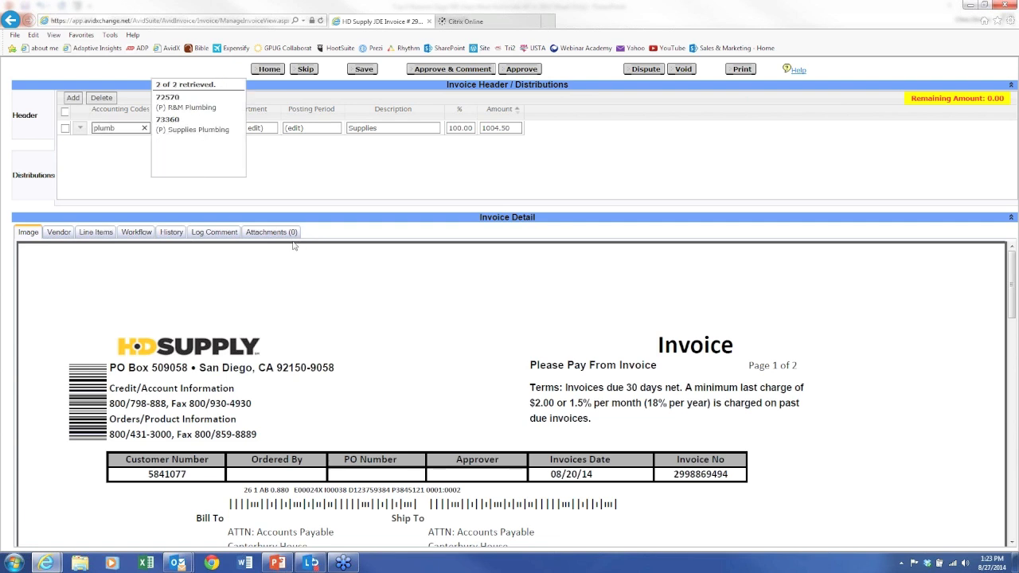
{"action": "left_click", "coordinate": [195, 124]}
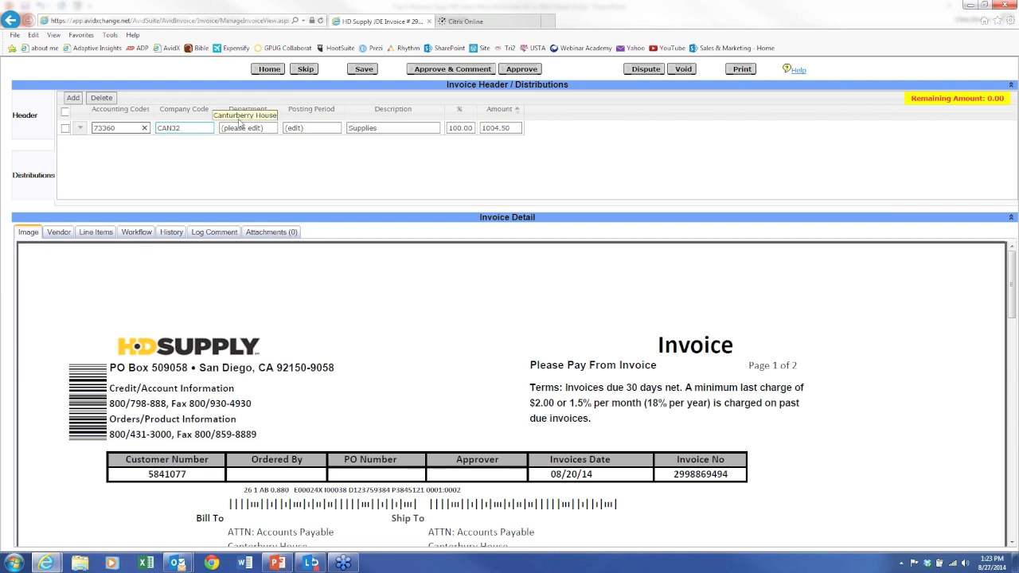
{"action": "left_click", "coordinate": [363, 69]}
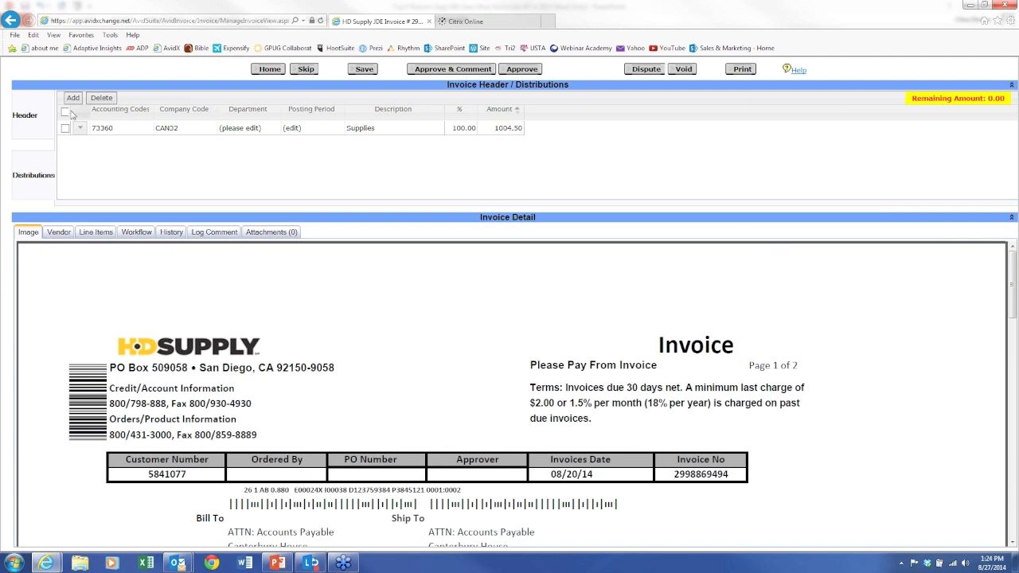
Review the invoice header and the workflow steps with the users responsible for each approval.
{"action": "left_click", "coordinate": [46, 121]}
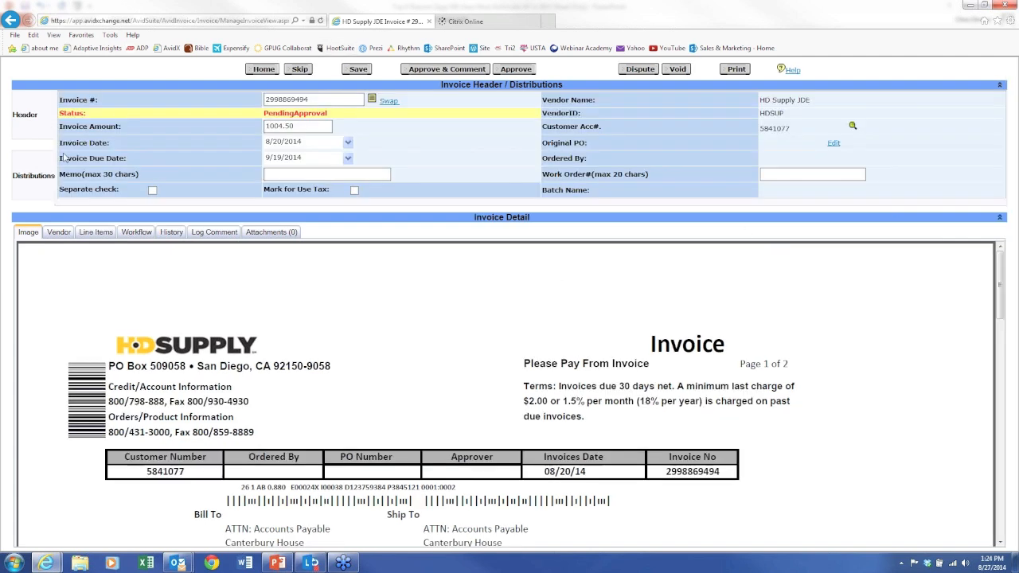
{"action": "left_click", "coordinate": [132, 233]}
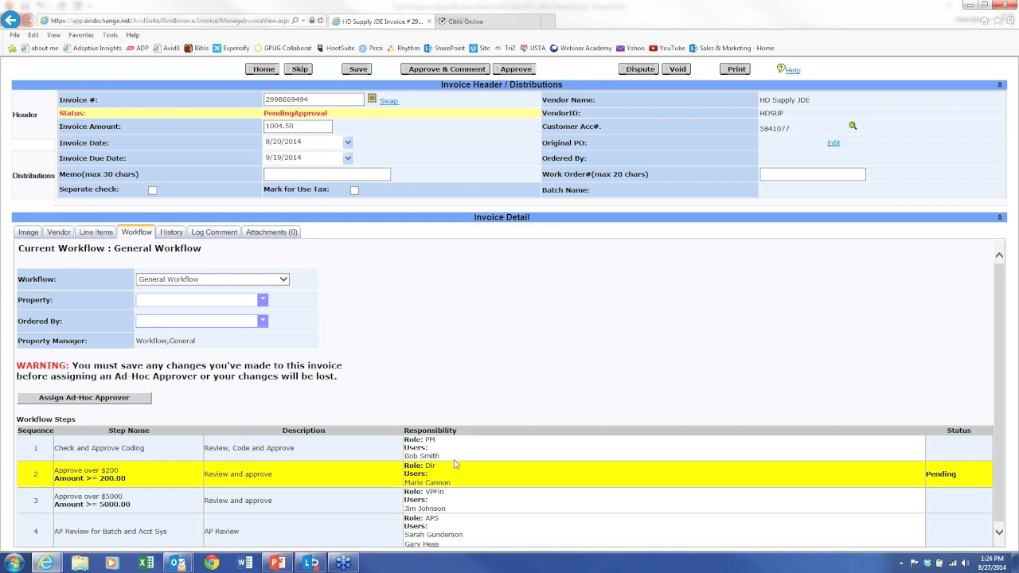
{"action": "triple_click", "coordinate": [423, 456]}
{"action": "left_click", "coordinate": [496, 331]}
Examine the accounting code edit and its author in the invoice history, and view the form for logging comments.
{"action": "left_click", "coordinate": [172, 232]}
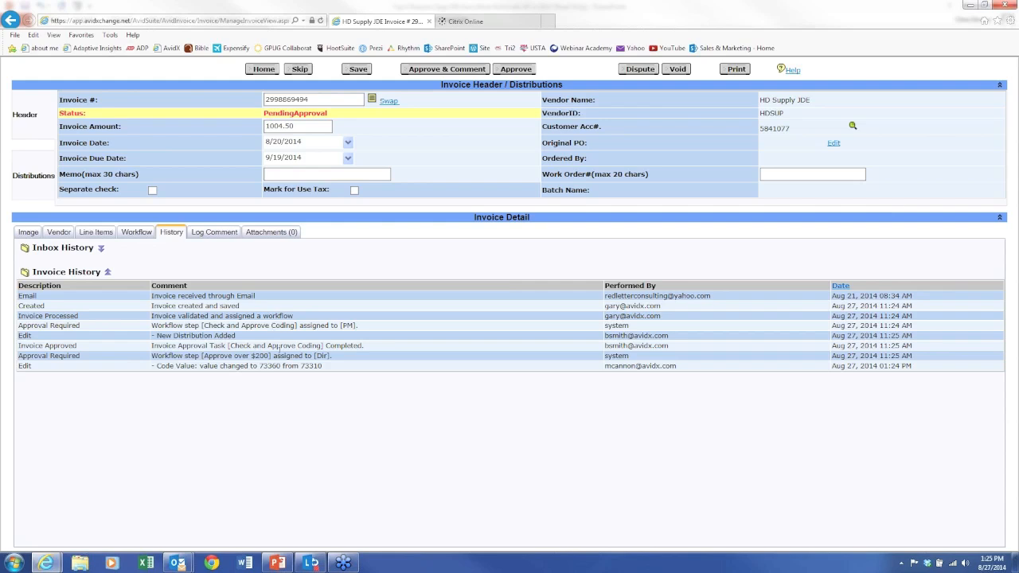
{"action": "double_click", "coordinate": [311, 365]}
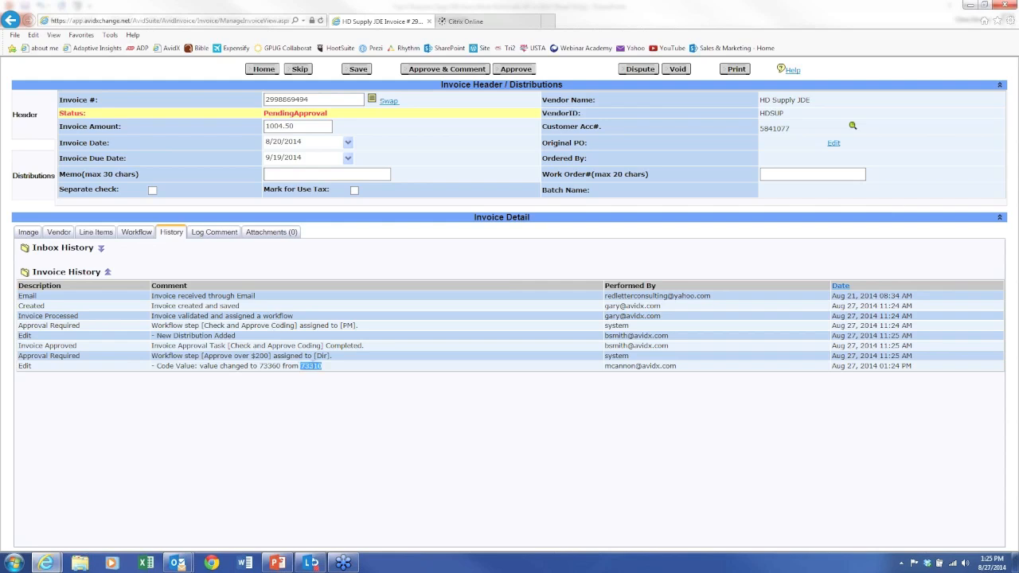
{"action": "double_click", "coordinate": [270, 365]}
{"action": "triple_click", "coordinate": [631, 367]}
{"action": "left_click", "coordinate": [617, 480]}
{"action": "left_click", "coordinate": [213, 230]}
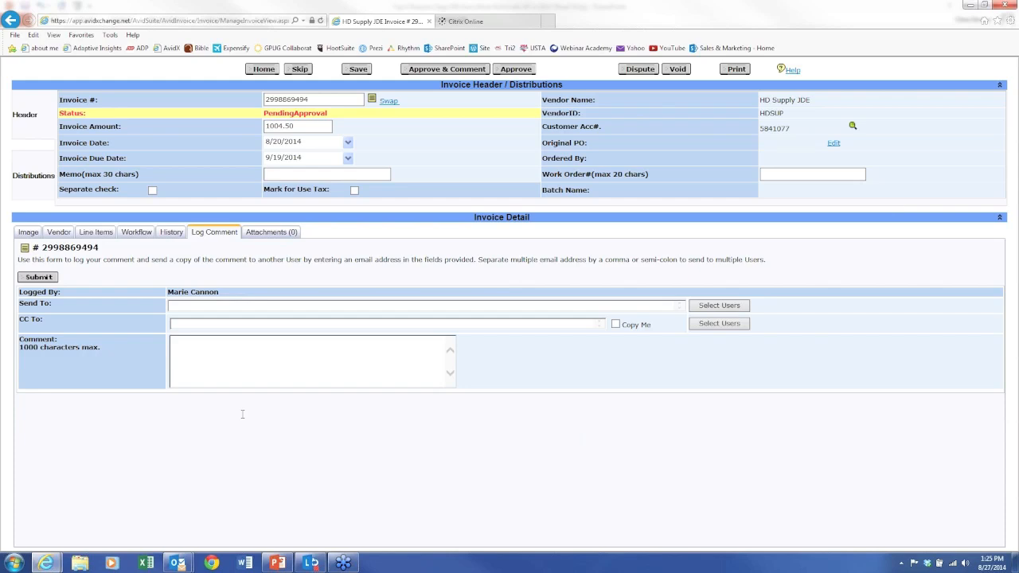
Recheck the invoice history and approve the invoice at the Approve over $200 step.
{"action": "left_click", "coordinate": [171, 234]}
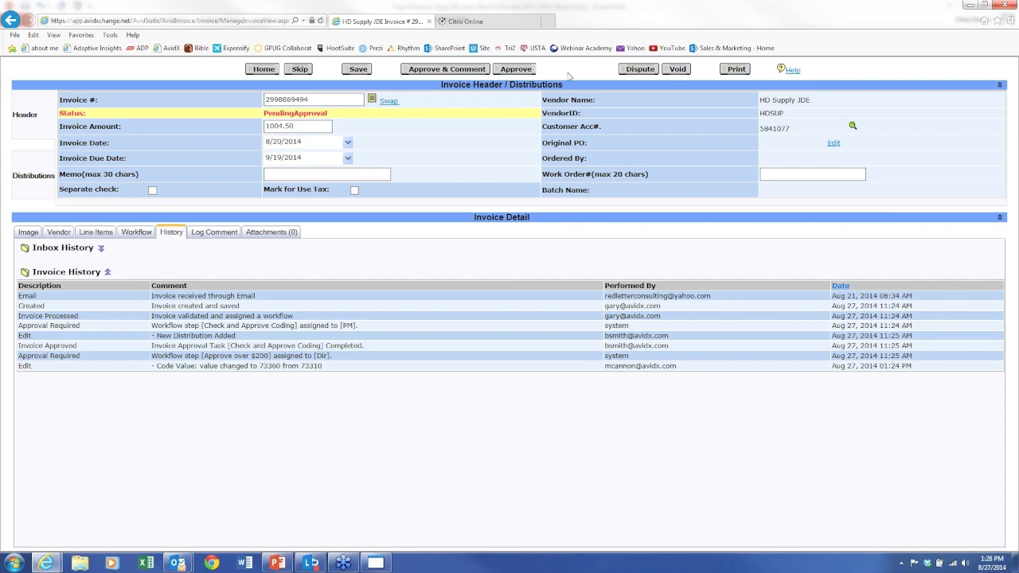
{"action": "left_click", "coordinate": [517, 71]}
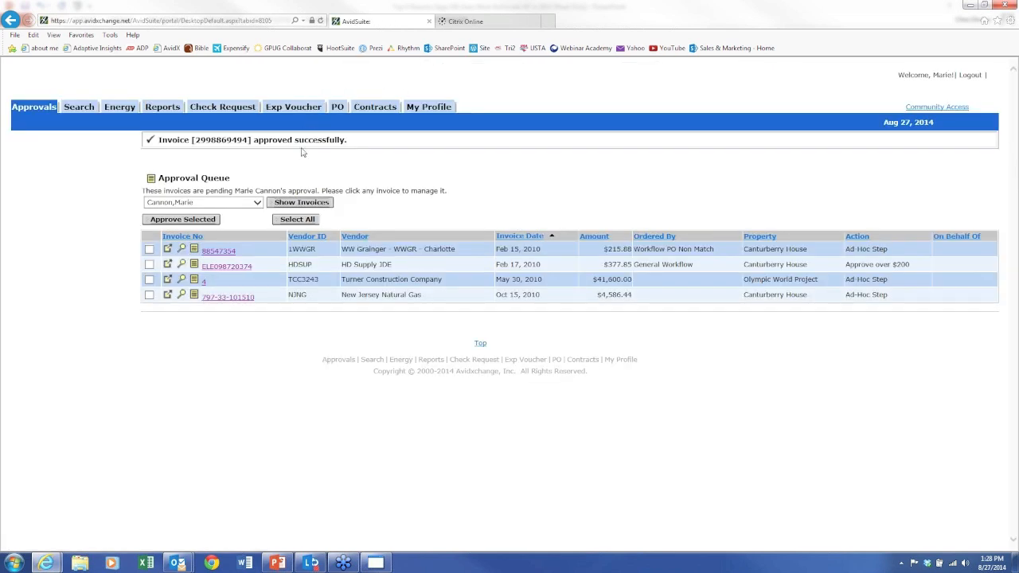
Log out and sign in to the accounts payable reviewer's account with the saved e-mail and credentials.
{"action": "left_click", "coordinate": [973, 75]}
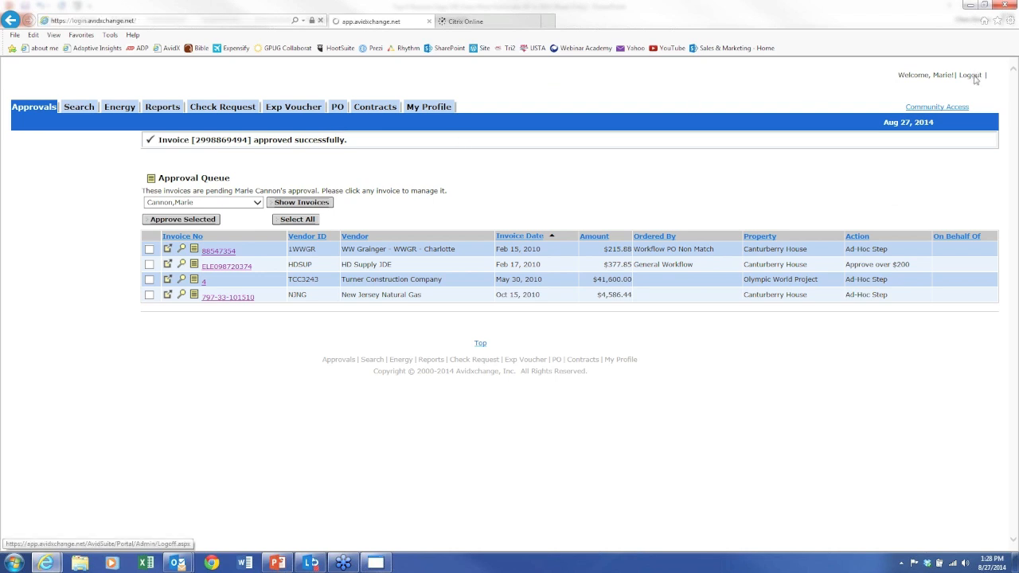
{"action": "type", "text": "g"}
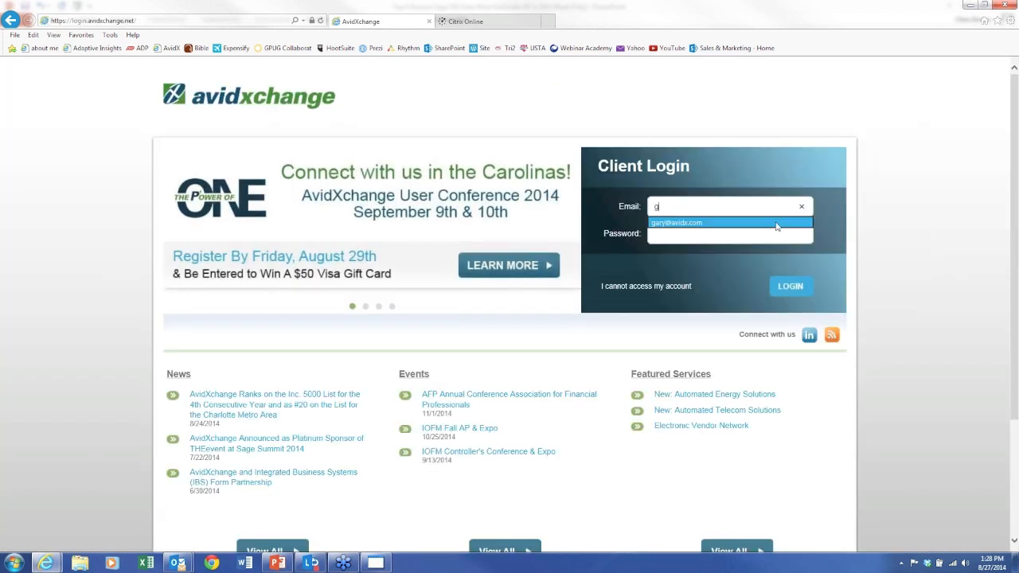
{"action": "left_click", "coordinate": [776, 223]}
{"action": "left_click", "coordinate": [787, 294]}
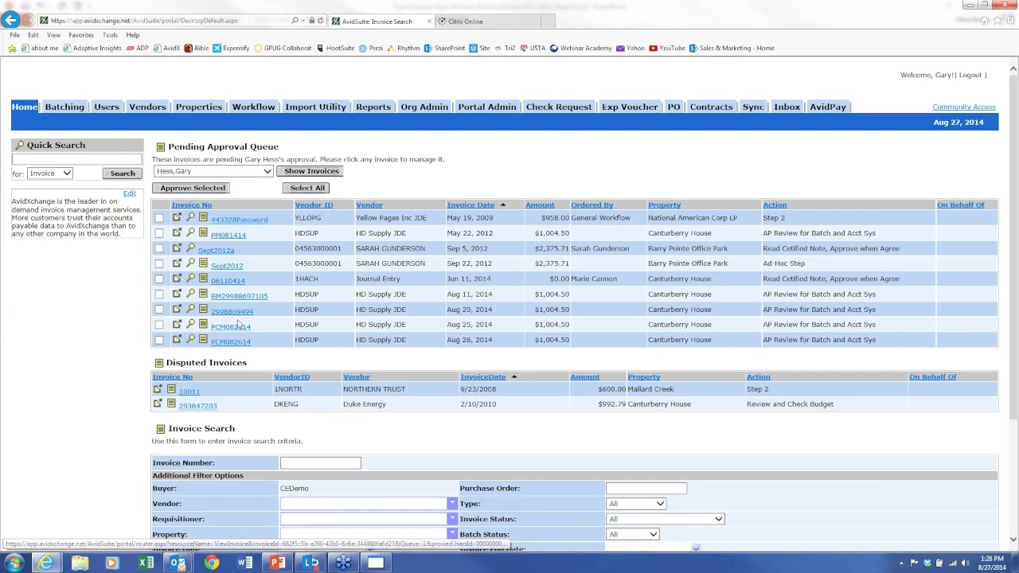
Approve the HD Supply JDE invoice dated Aug 20, 2014 from the pending approval queue.
{"action": "left_click_drag", "start_coordinate": [321, 316], "coordinate": [220, 316]}
{"action": "left_click", "coordinate": [66, 310]}
{"action": "left_click", "coordinate": [159, 310]}
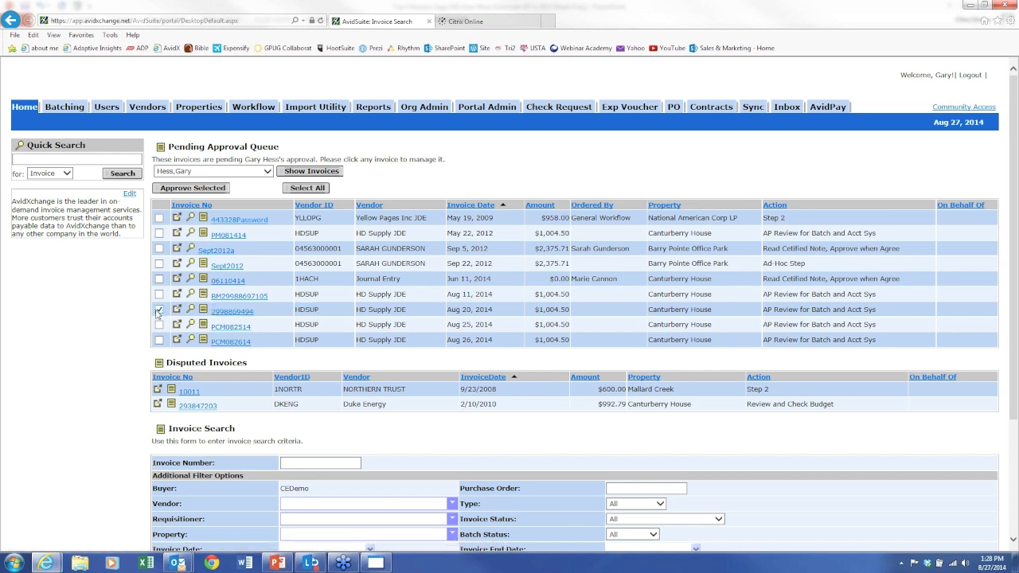
{"action": "left_click", "coordinate": [191, 191]}
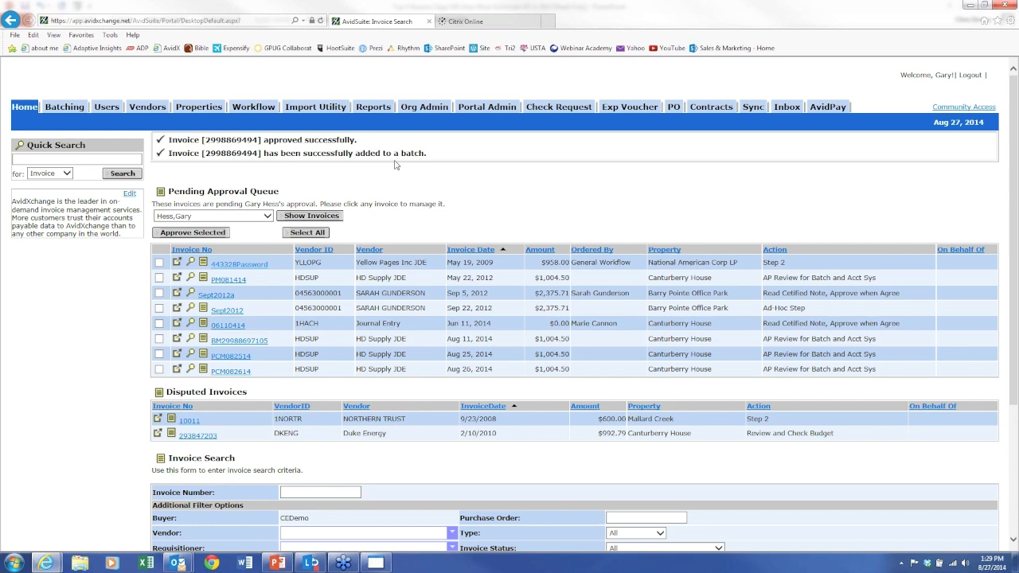
Close the batch JD Edwards - 05/14/2014 01:54:58, export it and return to the batch list.
{"action": "left_click", "coordinate": [73, 109]}
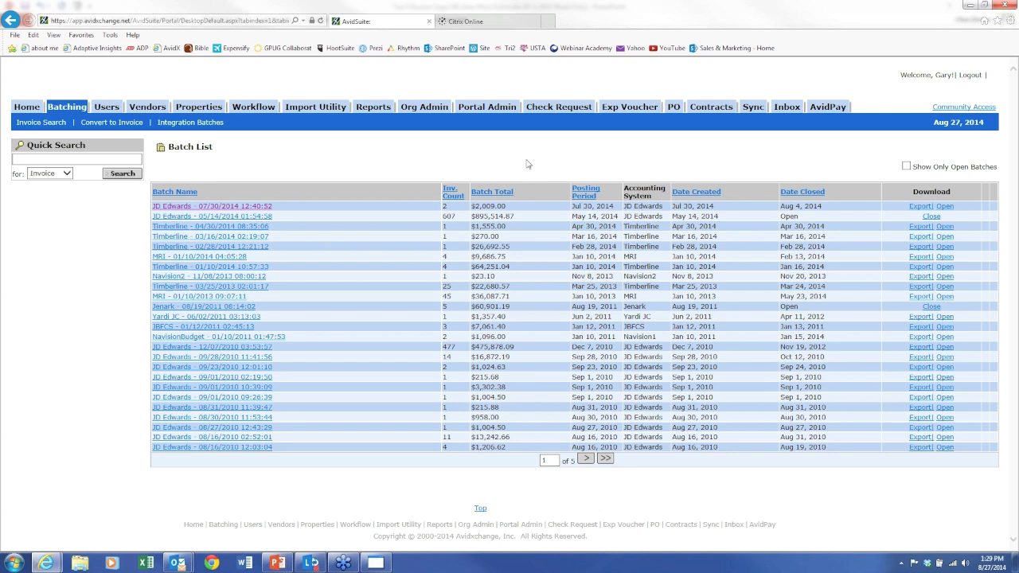
{"action": "left_click", "coordinate": [932, 216]}
{"action": "left_click", "coordinate": [919, 216]}
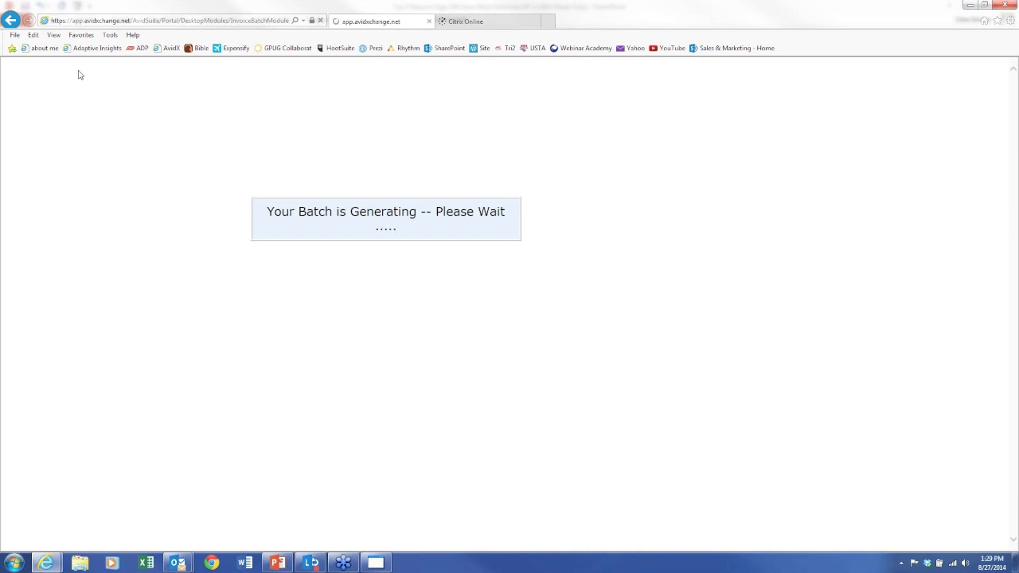
{"action": "left_click", "coordinate": [11, 20]}
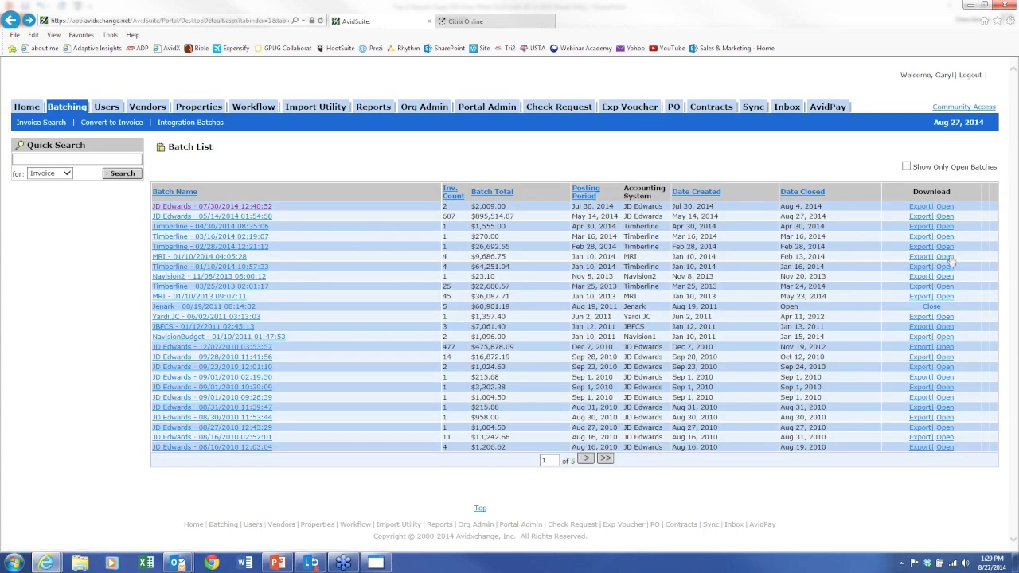
Reopen the batch JD Edwards - 05/14/2014 01:54:58.
{"action": "left_click", "coordinate": [951, 219]}
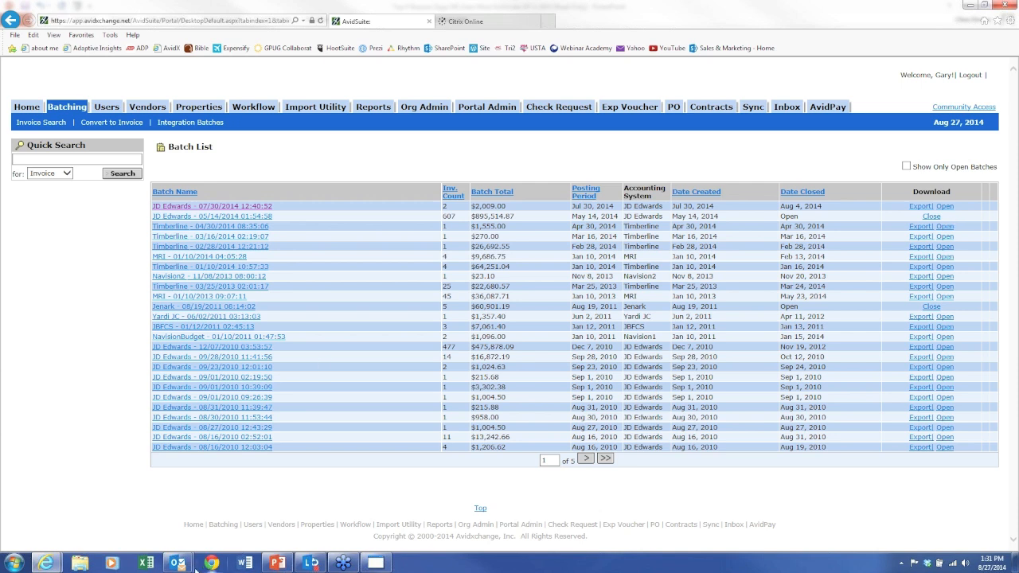
Switch to the PowerPoint presentation and go to slide 7, "Value – After Automation".
{"action": "left_click", "coordinate": [285, 565]}
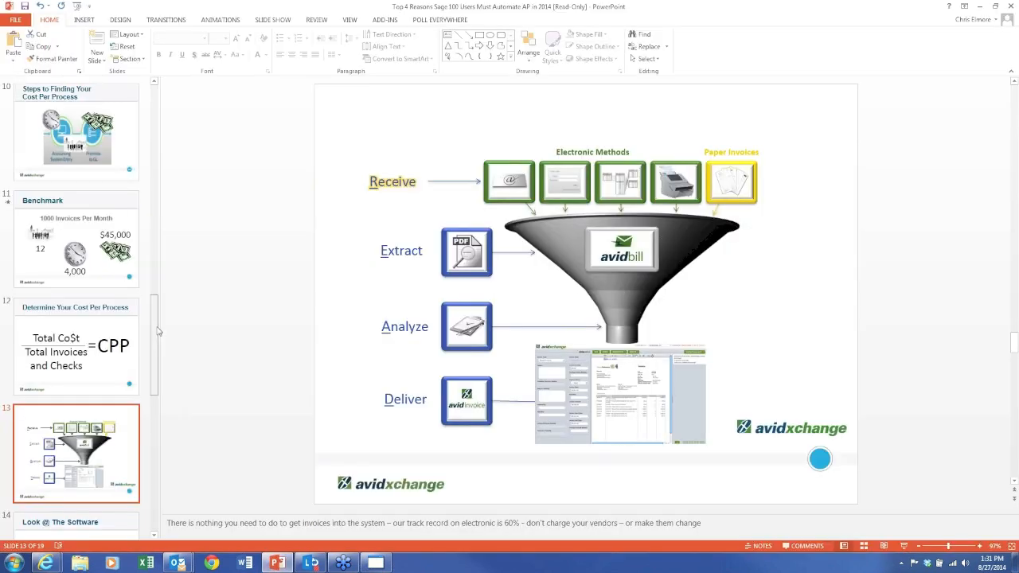
{"action": "left_click_drag", "start_coordinate": [156, 303], "coordinate": [159, 230]}
{"action": "left_click", "coordinate": [100, 256]}
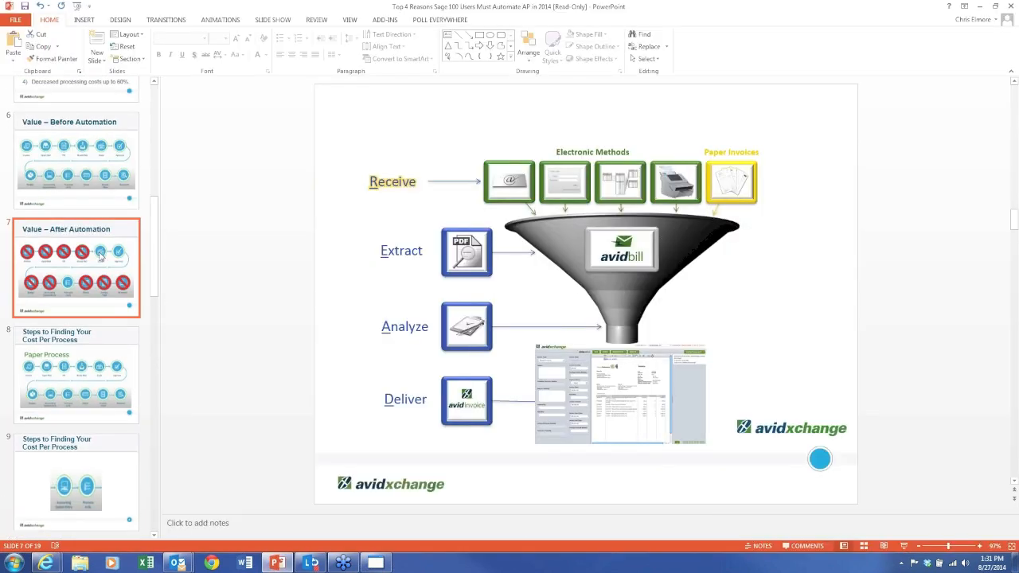